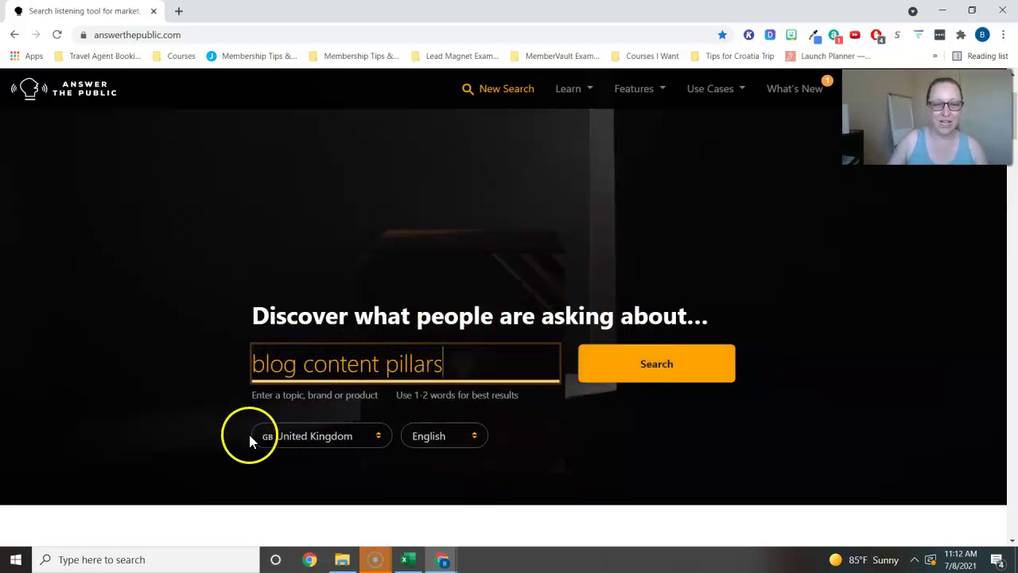
Step: Set the search country to United States and run the search for "blog content pillars"
scroll(329, 357, down, 2)
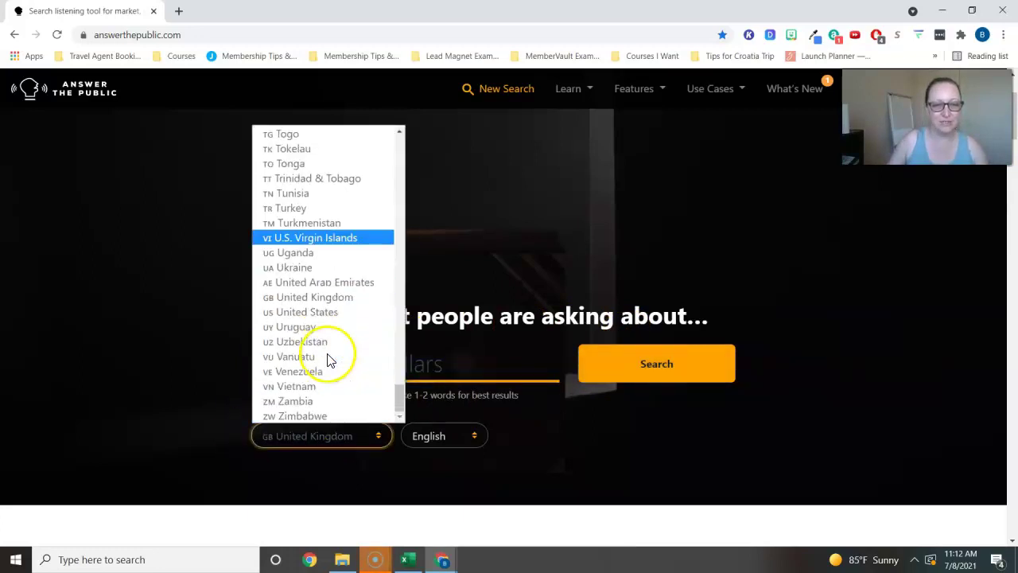
click(290, 314)
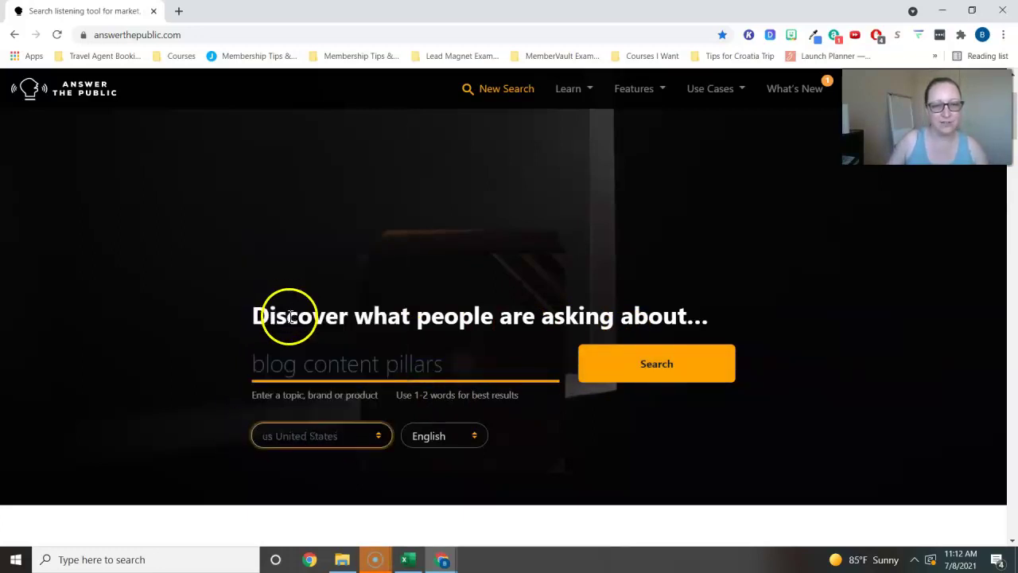
click(647, 371)
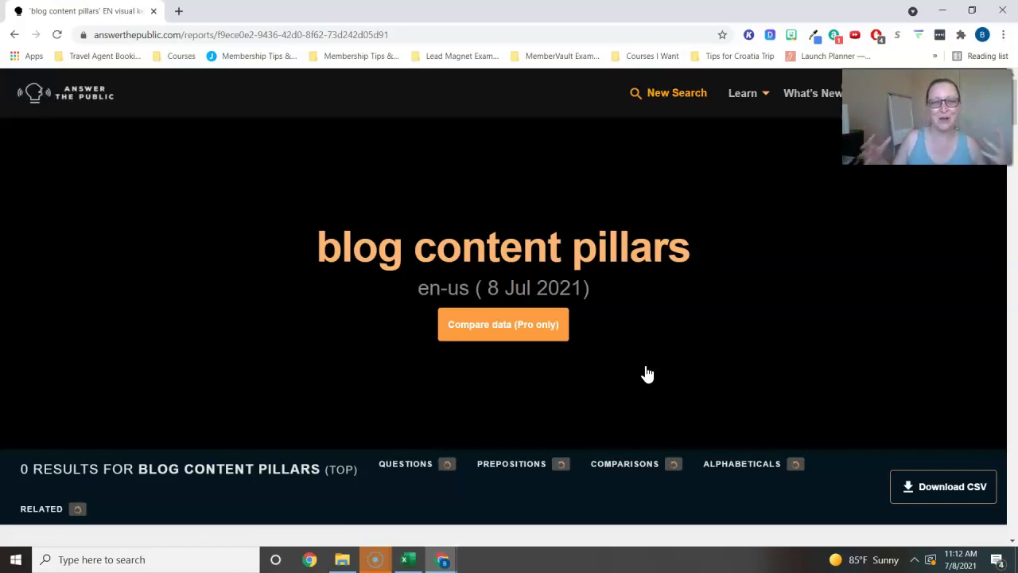
Step: Look through the questions, prepositions and comparisons charts of the "blog content pillars" report
scroll(318, 284, down, 3)
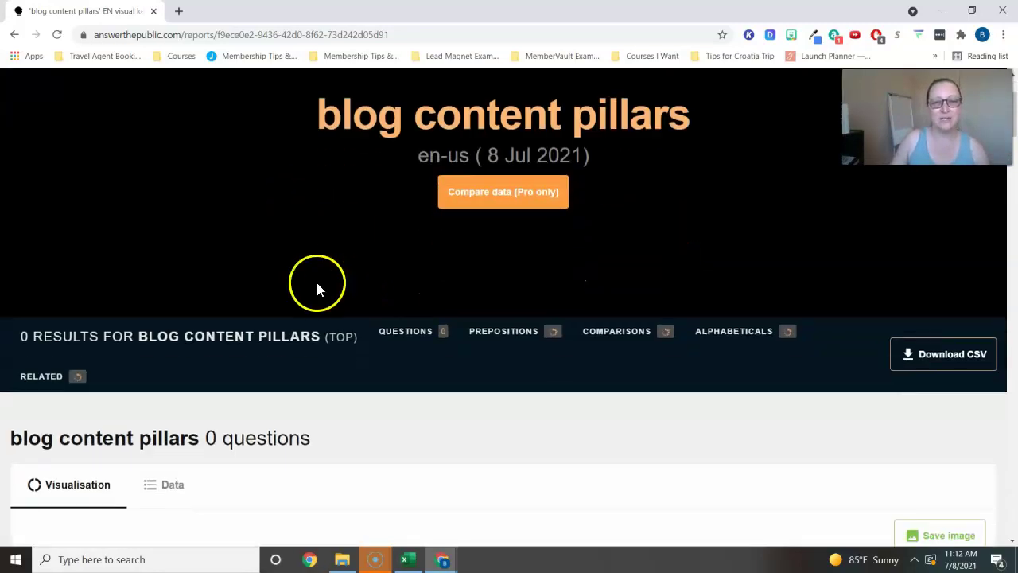
scroll(337, 290, up, 3)
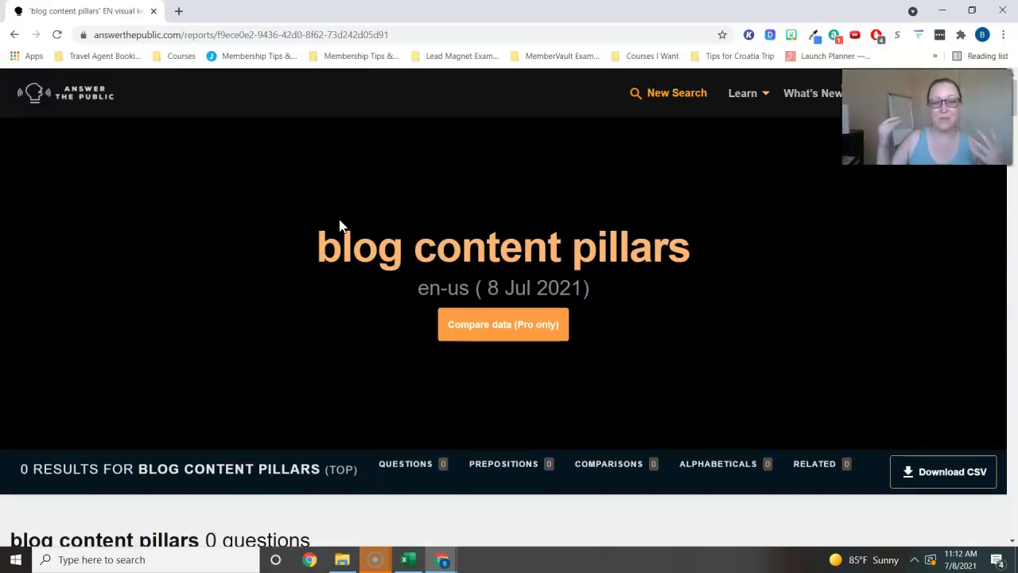
scroll(339, 239, down, 10)
click(343, 288)
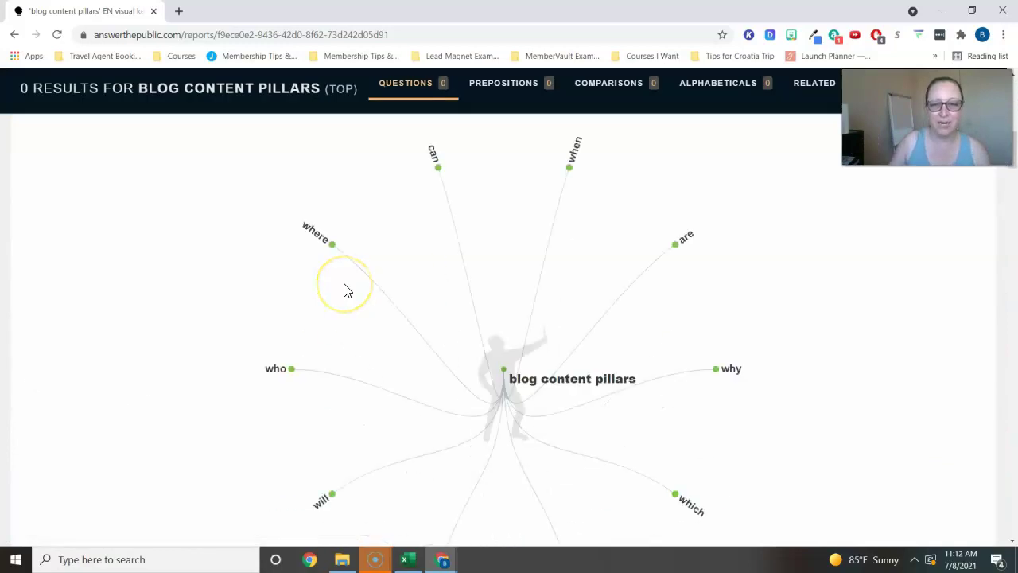
scroll(343, 291, down, 15)
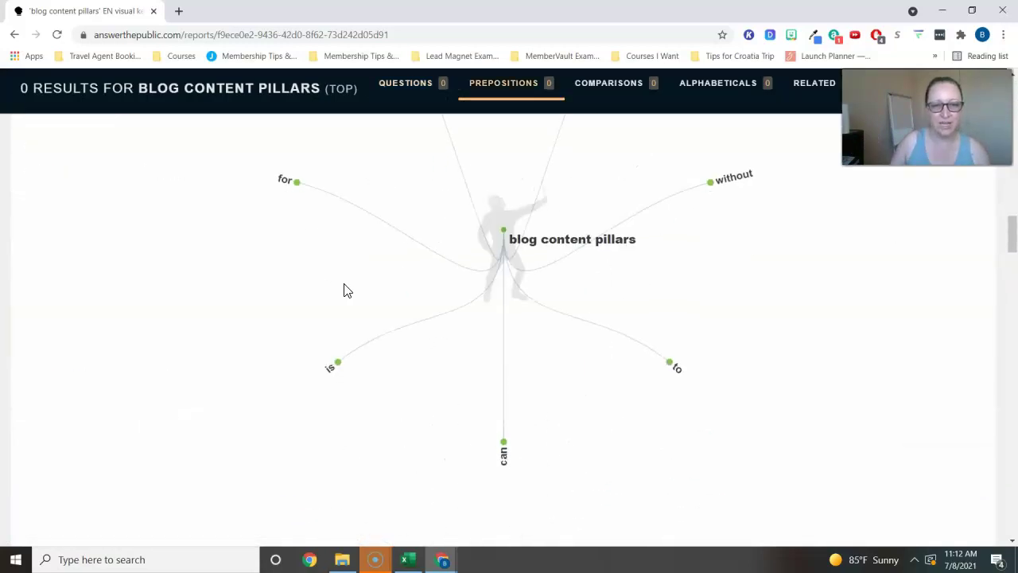
scroll(344, 290, down, 4)
click(319, 291)
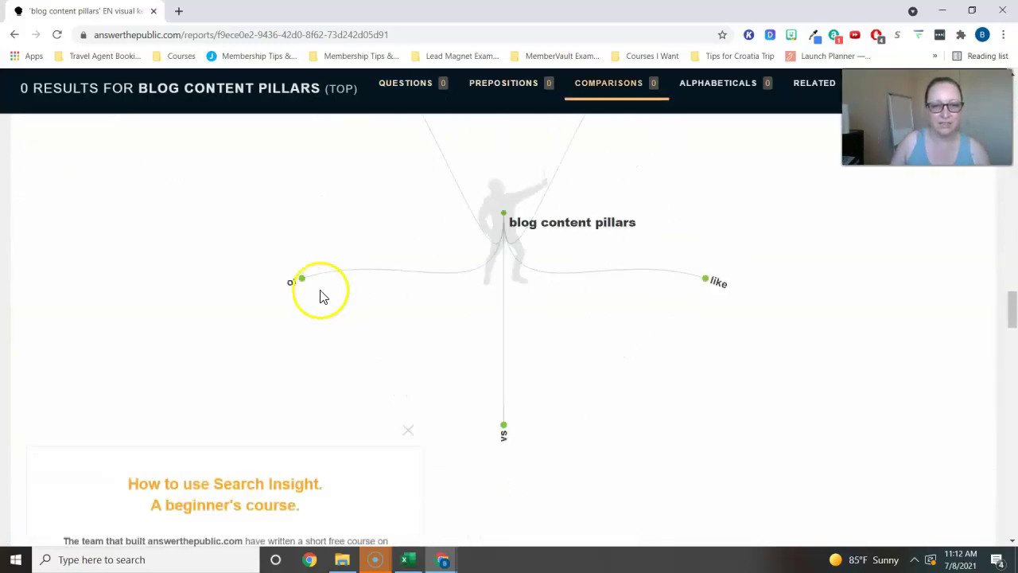
Step: Return to the search page and run a new search for "pillar content"
click(12, 37)
double_click(371, 365)
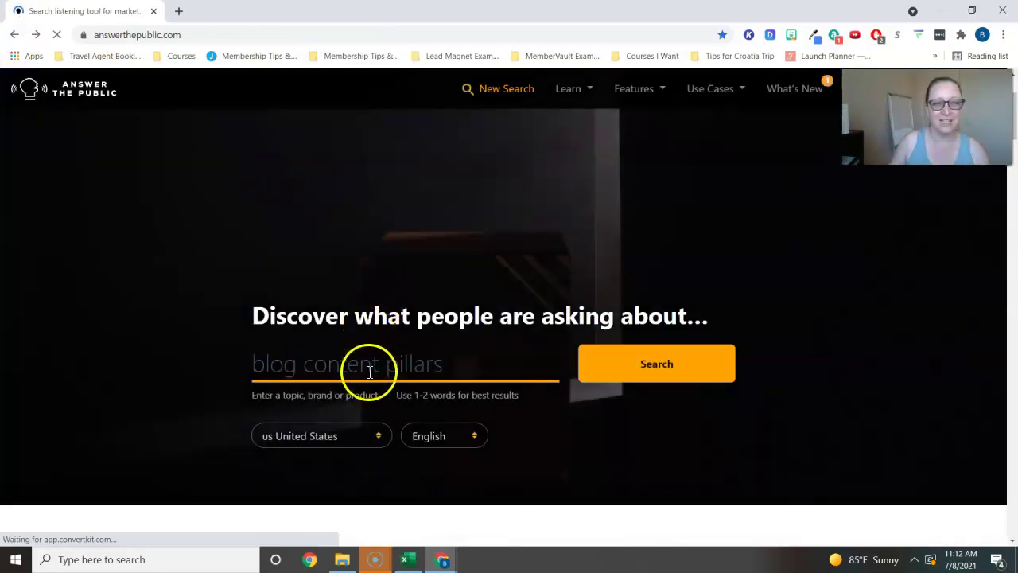
triple_click(371, 365)
text(pillar content)
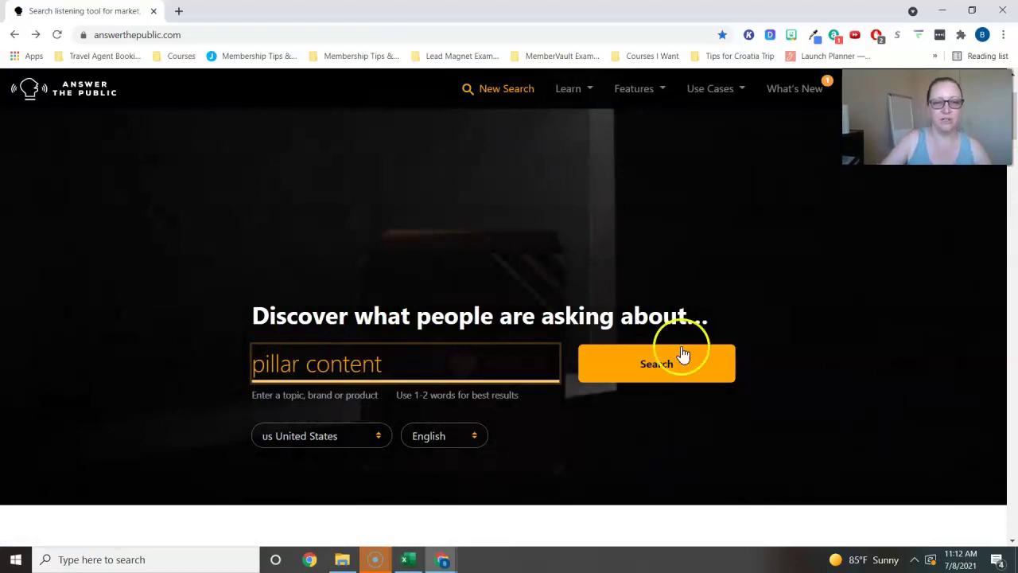
click(707, 363)
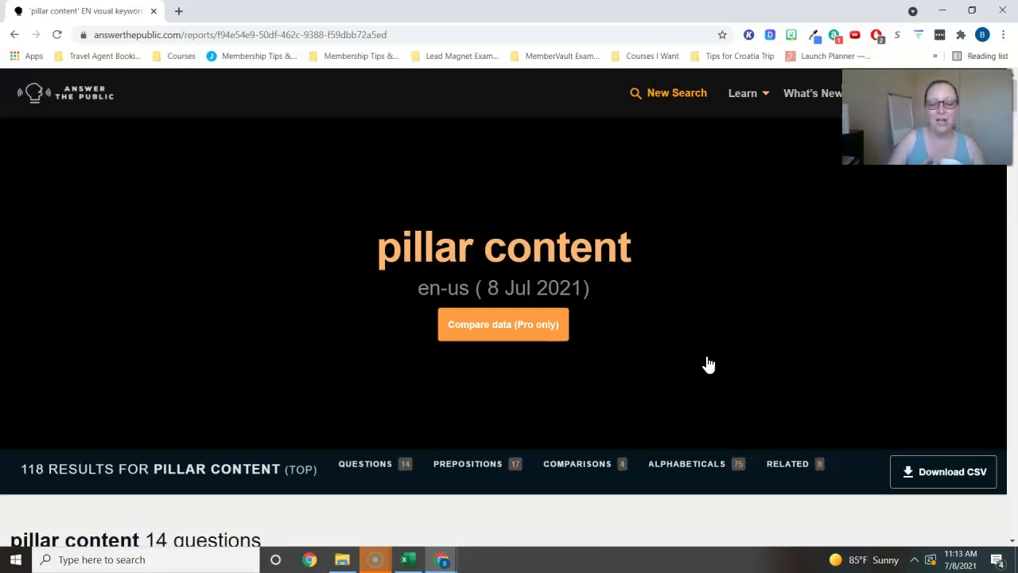
Step: Examine the questions visualisation of the "pillar content" report, including the what, are and how branches
scroll(607, 273, down, 6)
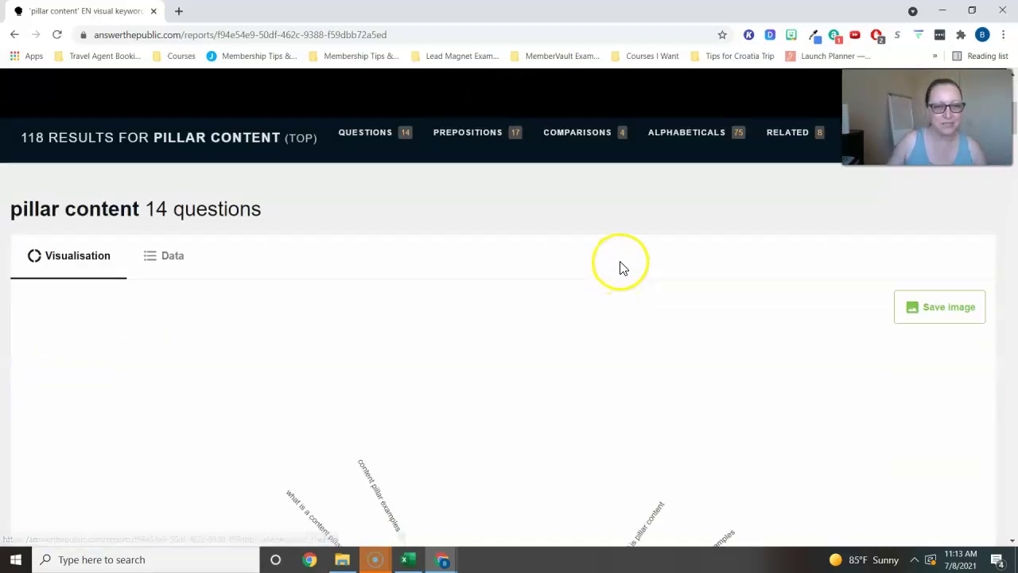
scroll(620, 267, down, 2)
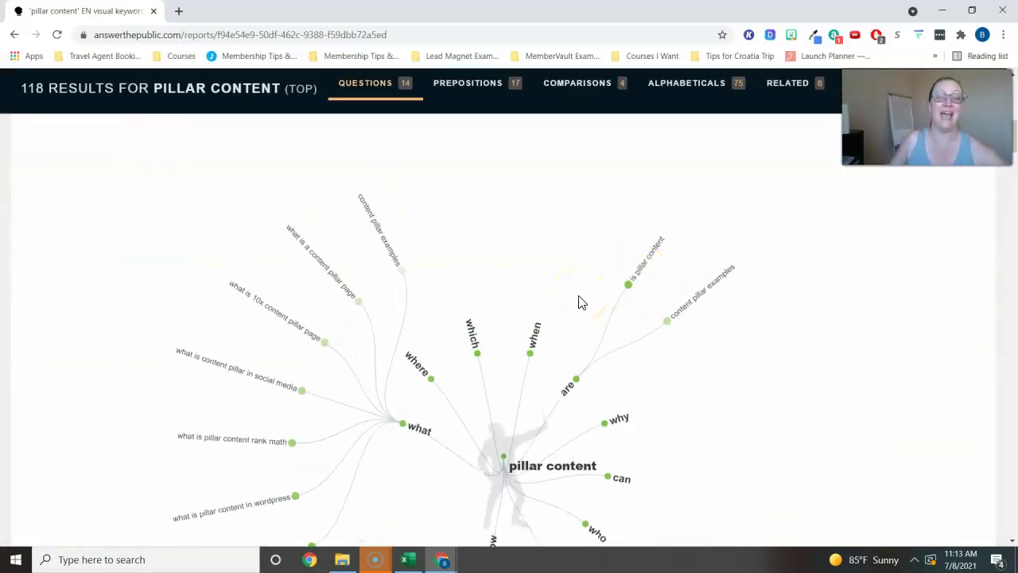
click(445, 298)
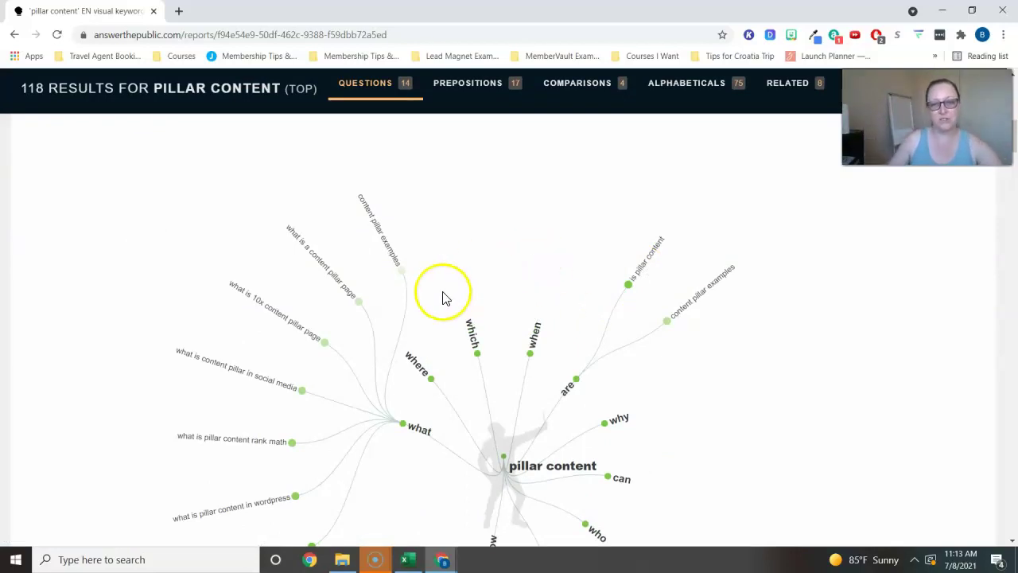
scroll(436, 312, down, 1)
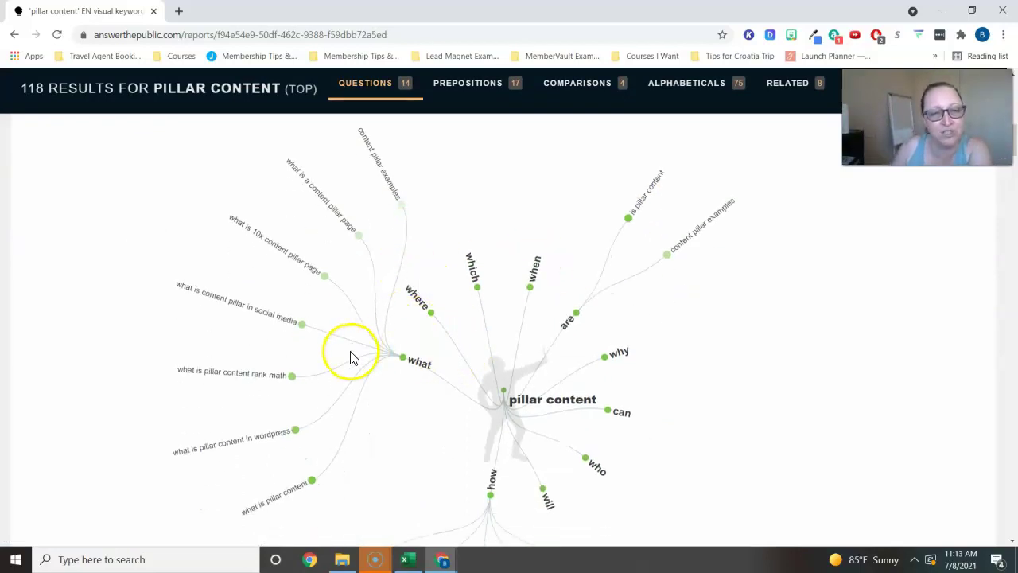
scroll(342, 287, down, 2)
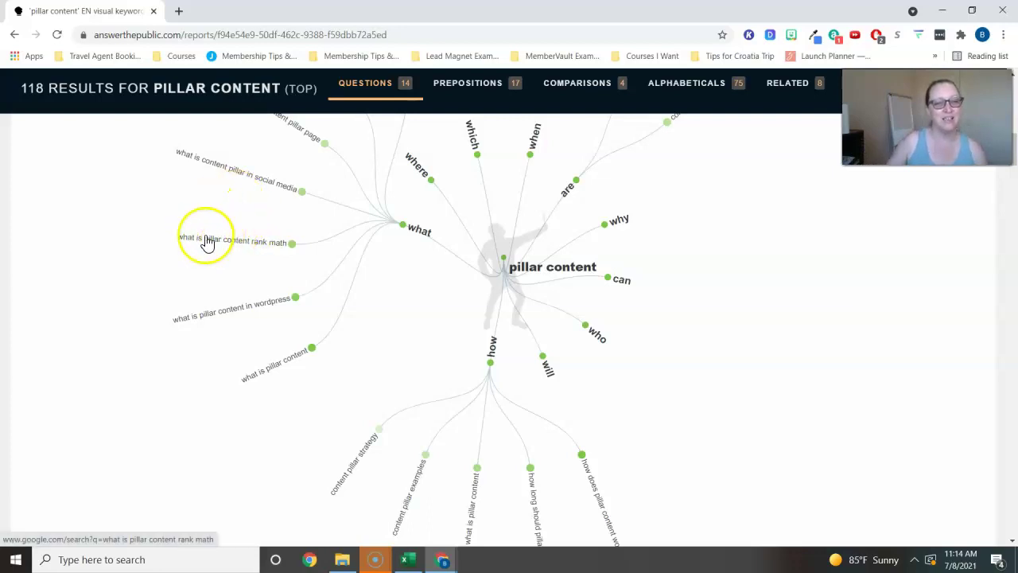
scroll(345, 295, up, 3)
scroll(263, 297, down, 2)
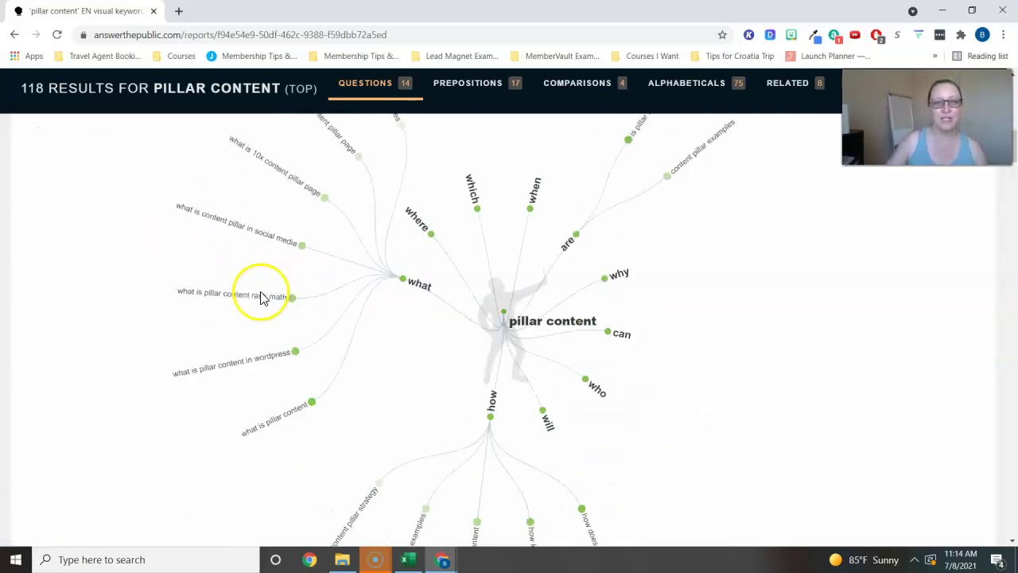
scroll(262, 296, down, 4)
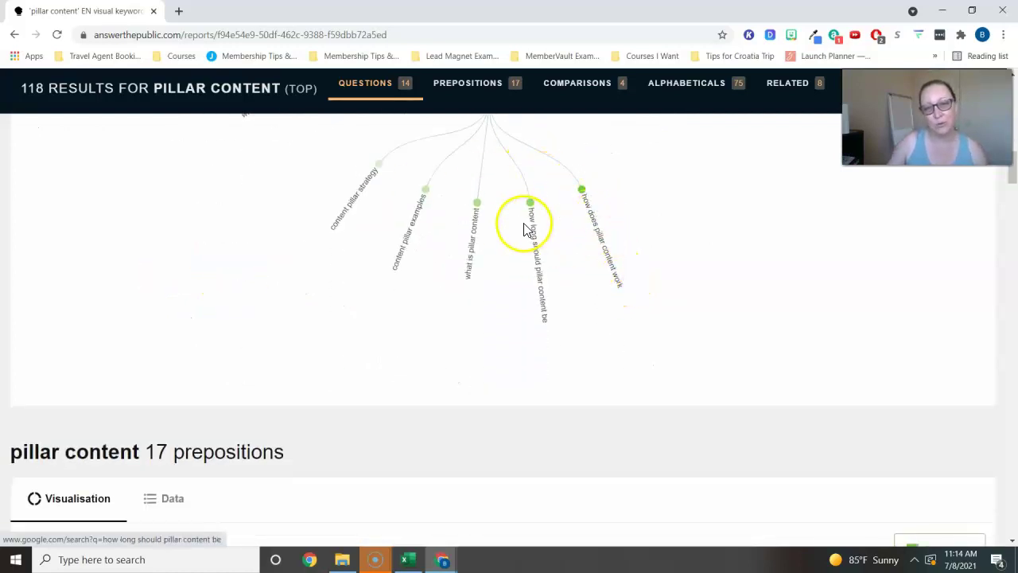
scroll(430, 247, up, 2)
scroll(425, 261, up, 3)
scroll(426, 262, down, 3)
scroll(427, 264, up, 3)
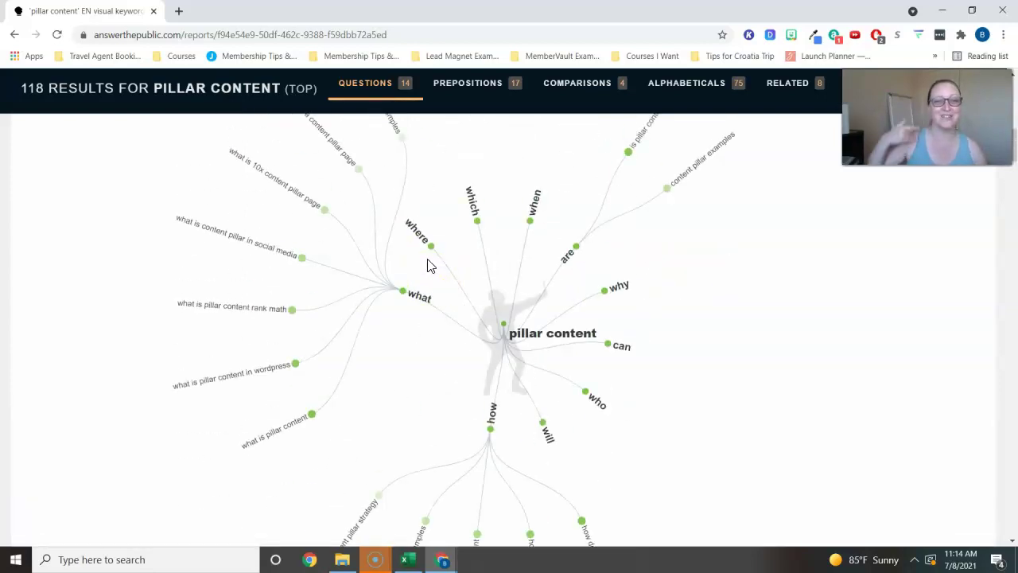
Step: Review the prepositions visualisation for "pillar content", including the for, to, with and is branches
scroll(227, 127, down, 5)
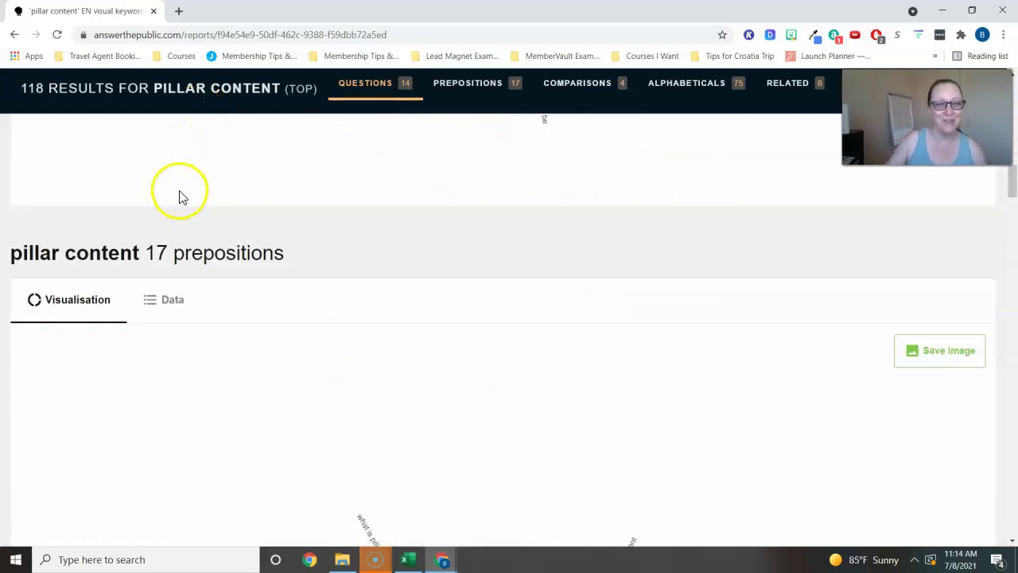
scroll(239, 205, down, 3)
scroll(281, 215, down, 2)
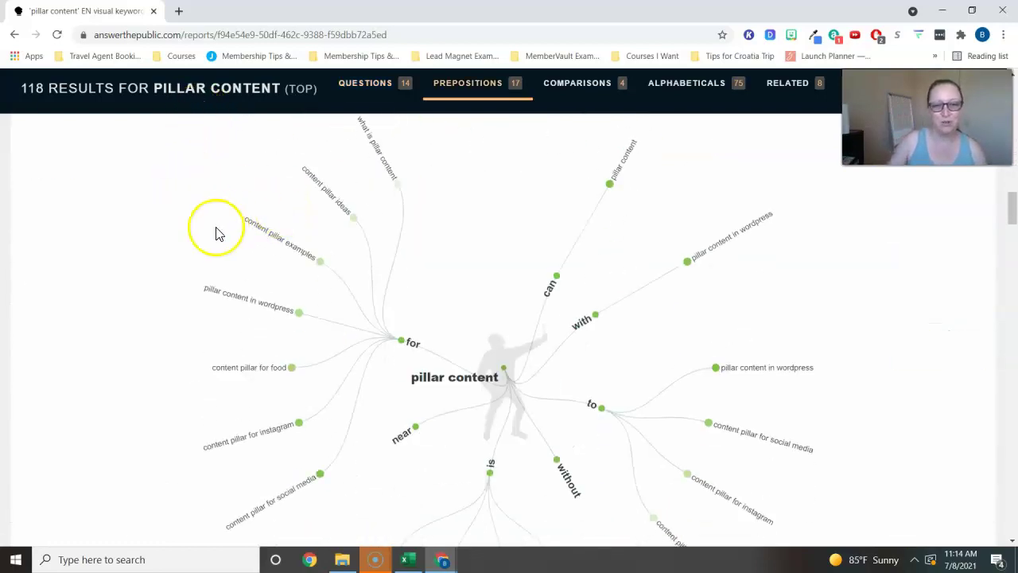
scroll(243, 312, down, 1)
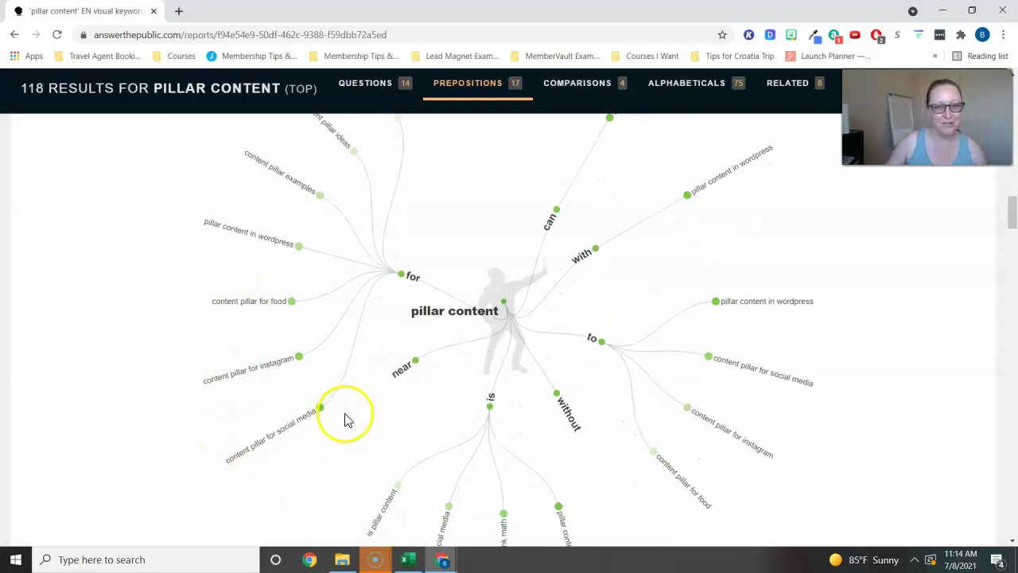
scroll(756, 307, up, 1)
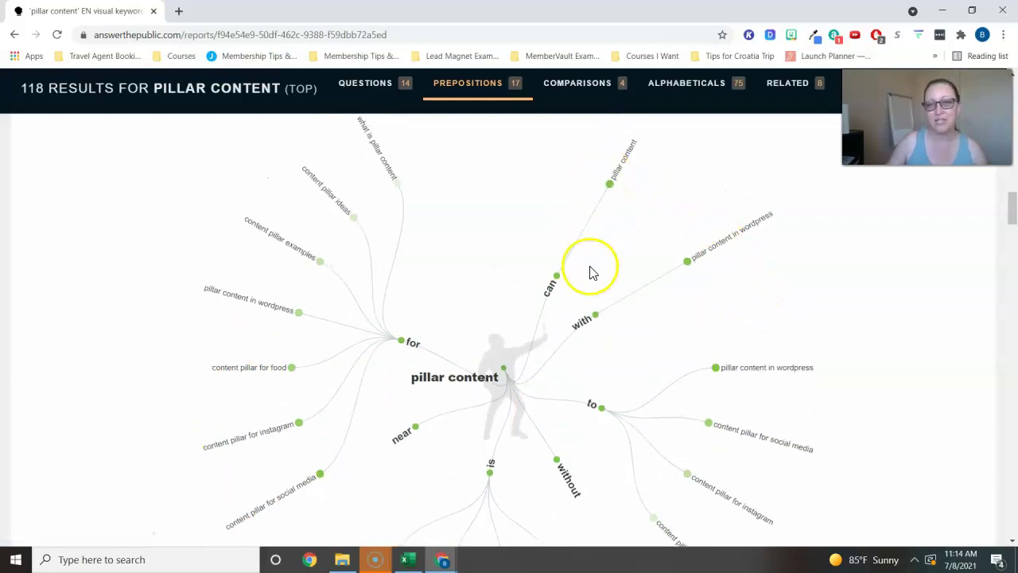
scroll(589, 273, down, 4)
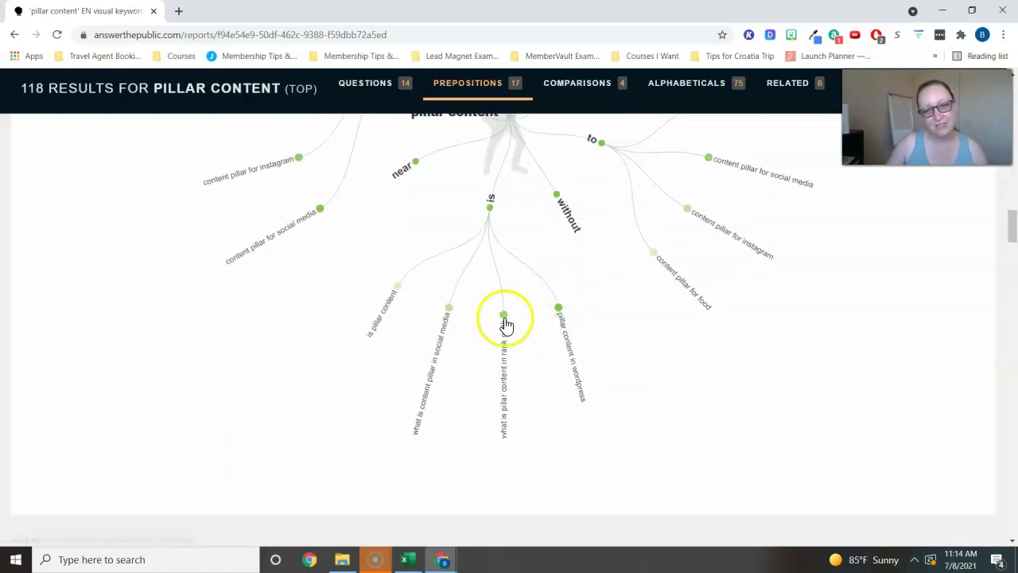
Step: Review the comparisons visualisation for "pillar content", covering the or, like, vs and versus branches
scroll(509, 366, down, 5)
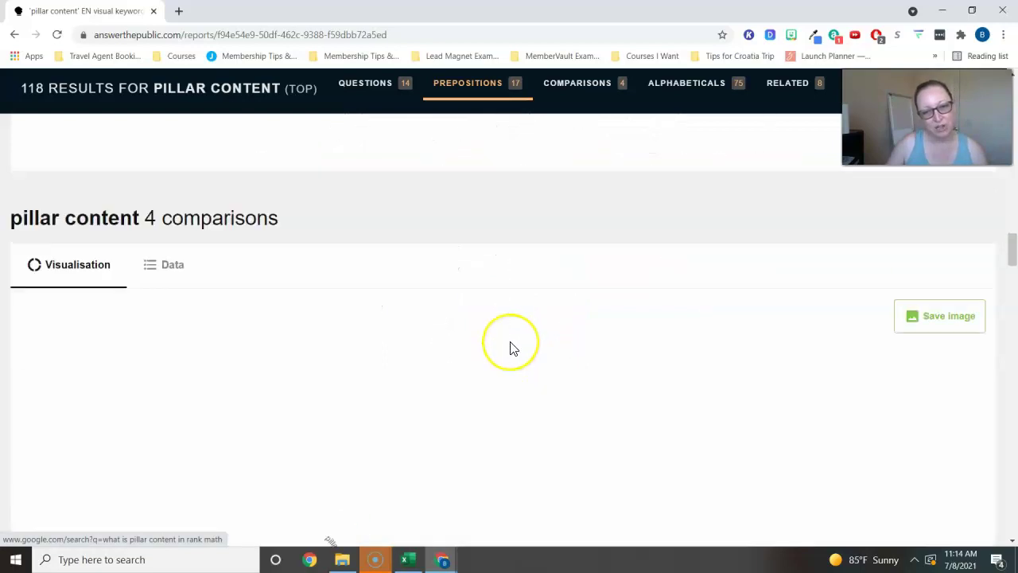
scroll(513, 348, down, 3)
scroll(326, 245, down, 1)
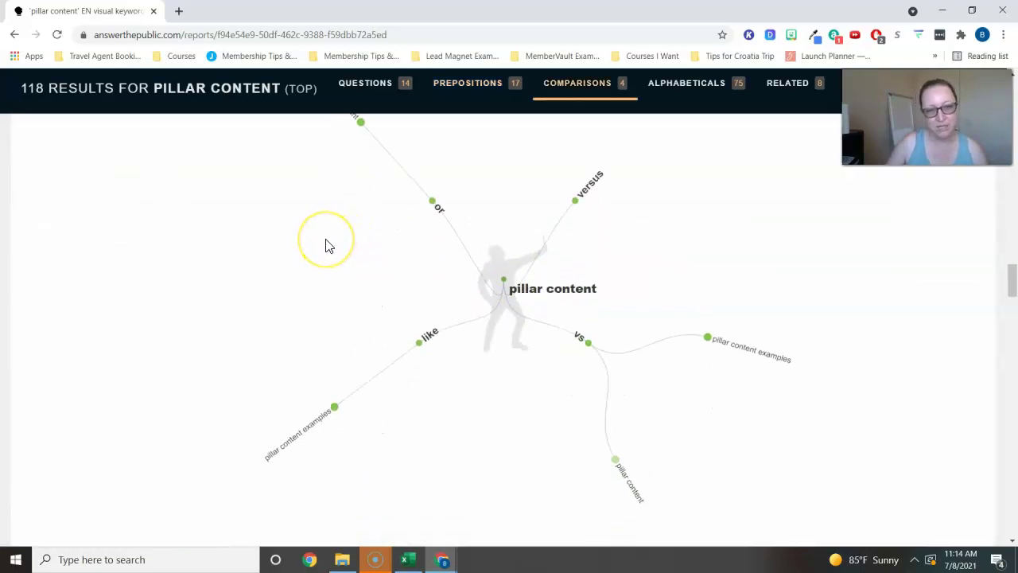
scroll(325, 245, down, 3)
scroll(287, 199, up, 2)
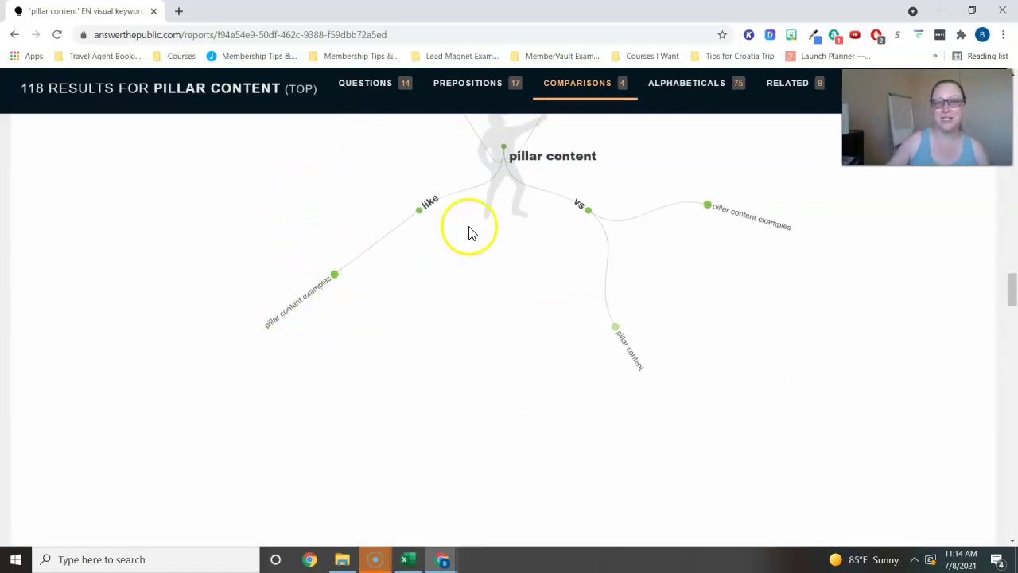
scroll(354, 296, up, 2)
scroll(484, 325, up, 3)
Step: Read through the alphabetical keyword suggestions for "pillar content" from a to z
scroll(313, 262, down, 7)
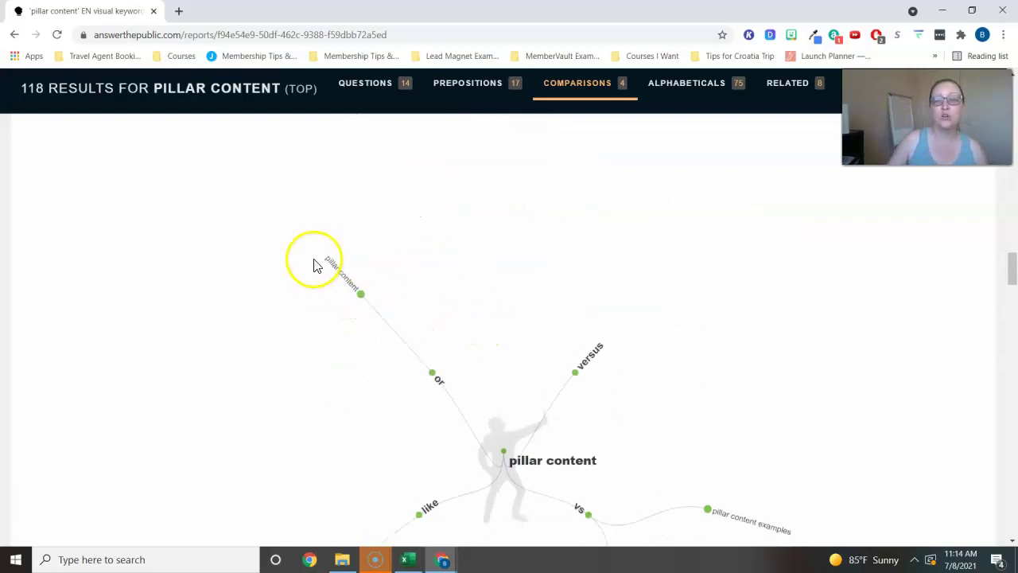
scroll(311, 259, down, 1)
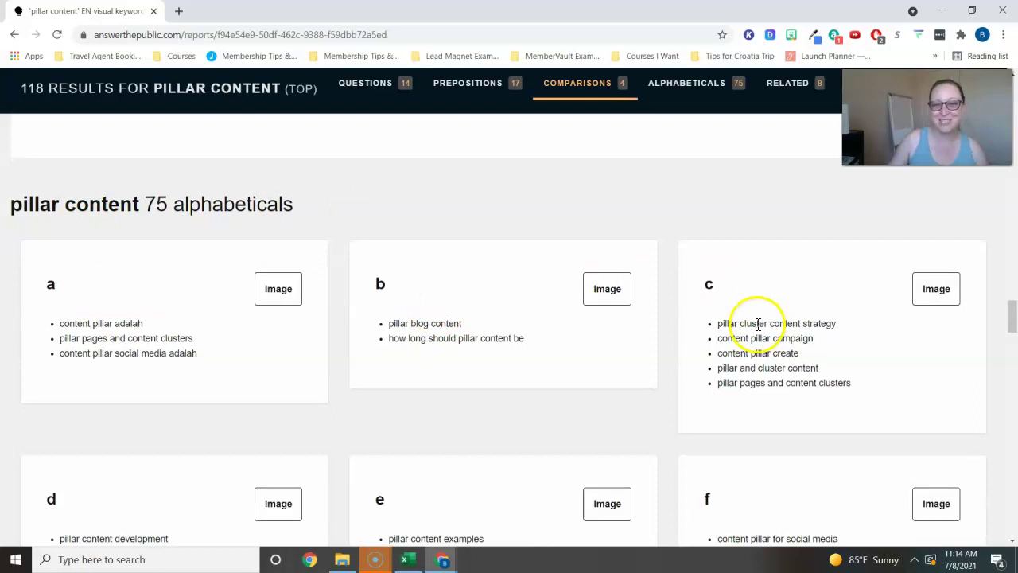
scroll(333, 221, down, 1)
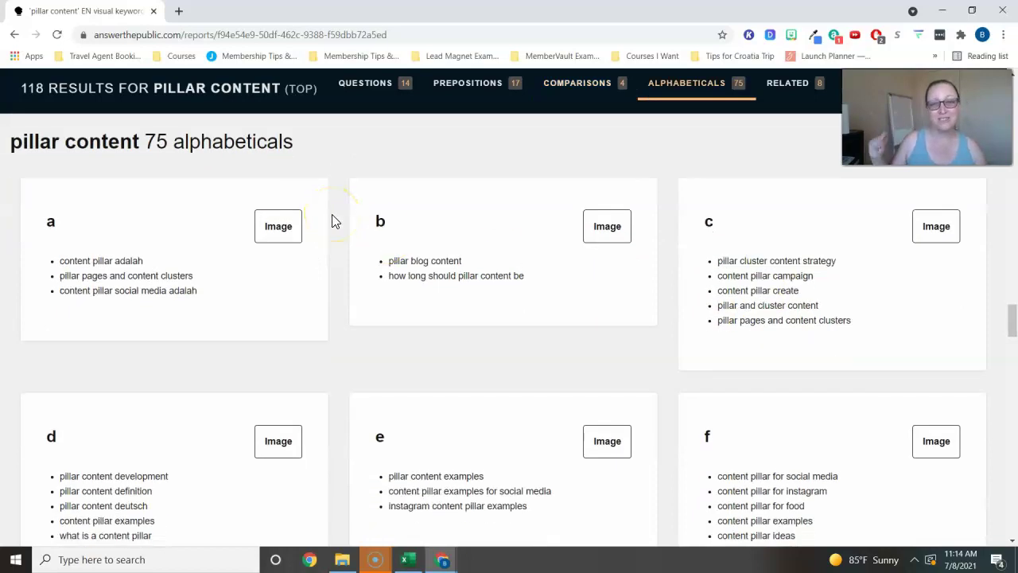
scroll(227, 318, down, 1)
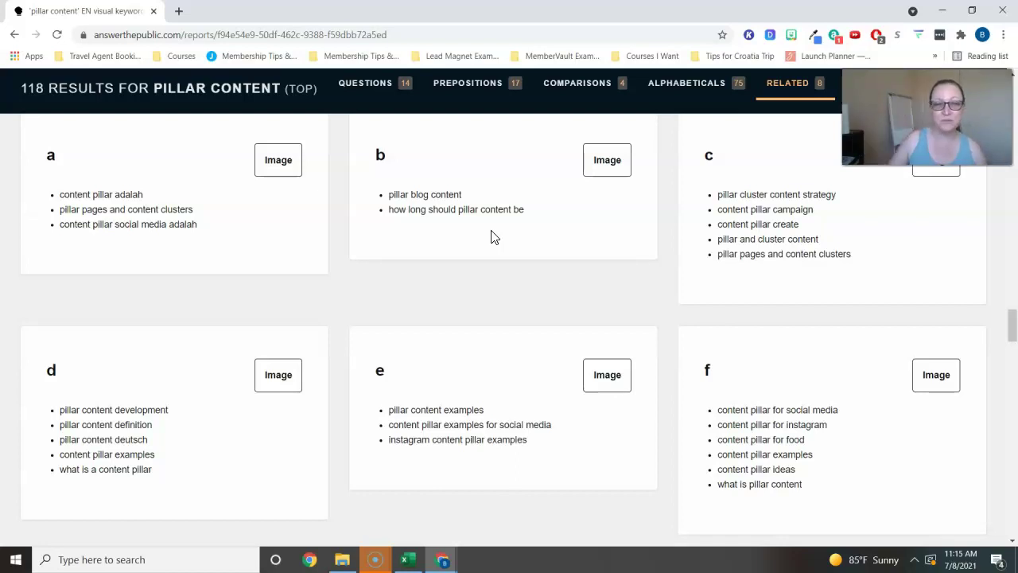
scroll(564, 268, down, 2)
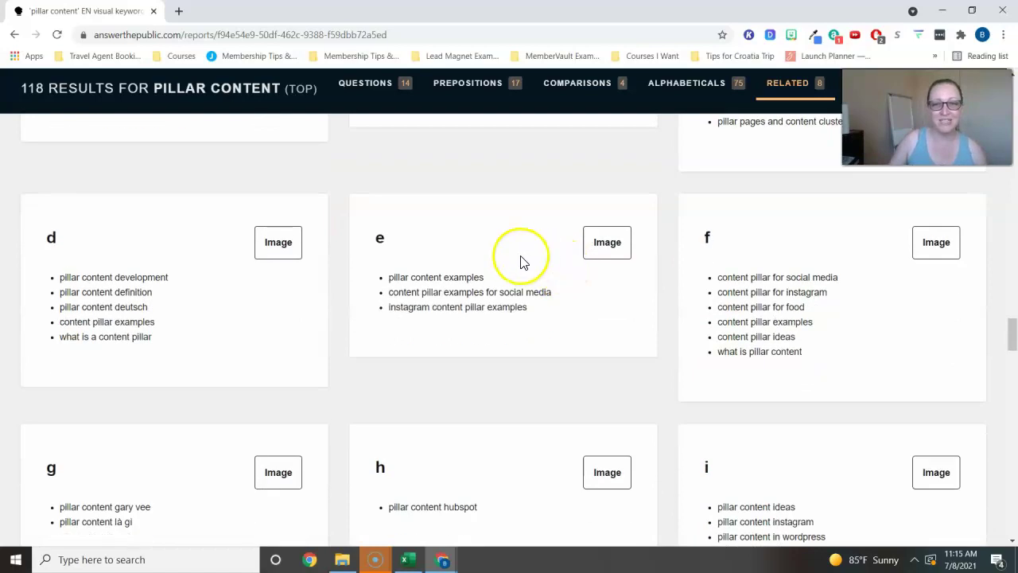
scroll(80, 183, down, 4)
scroll(82, 183, down, 6)
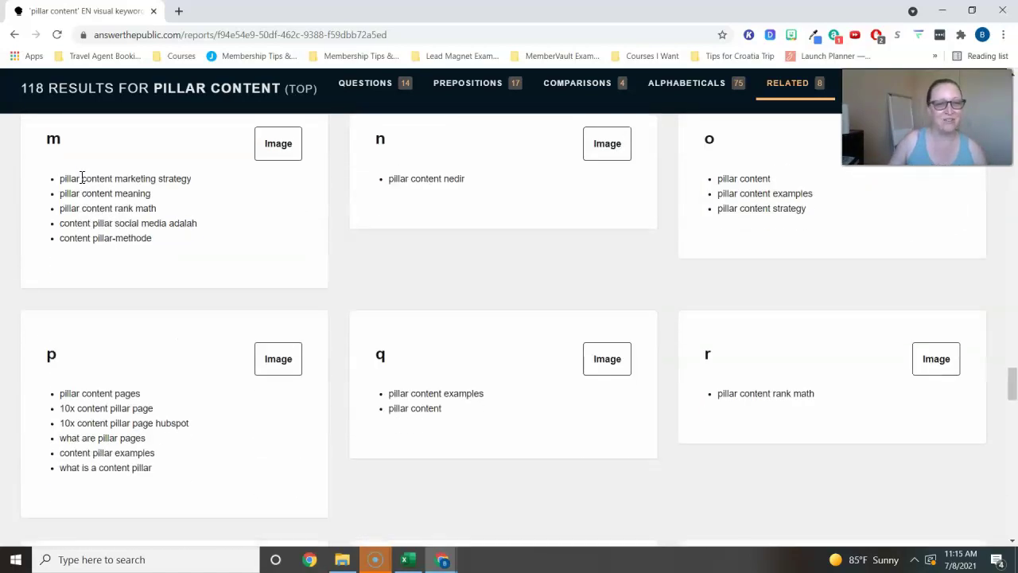
scroll(82, 178, down, 3)
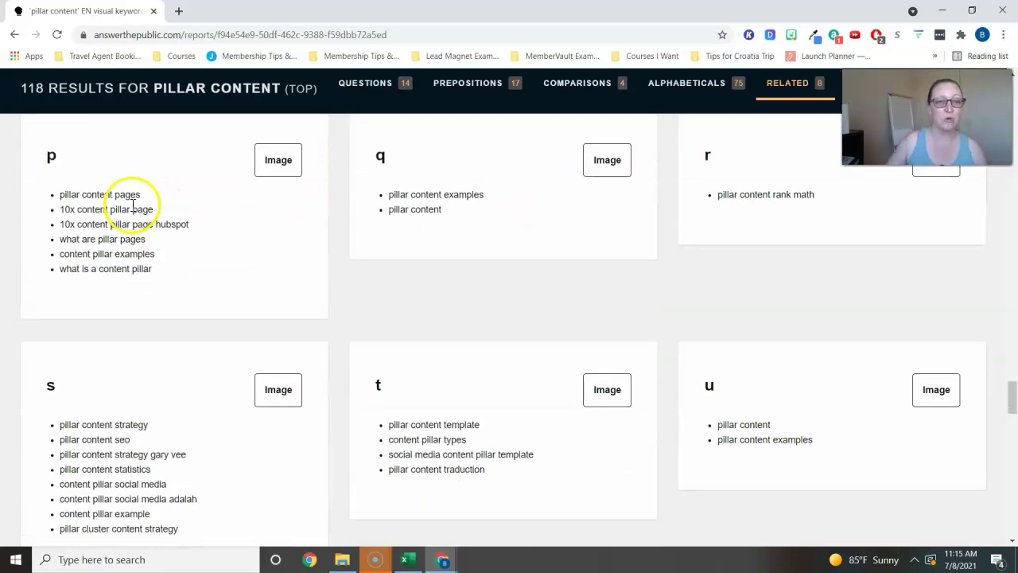
scroll(144, 207, down, 8)
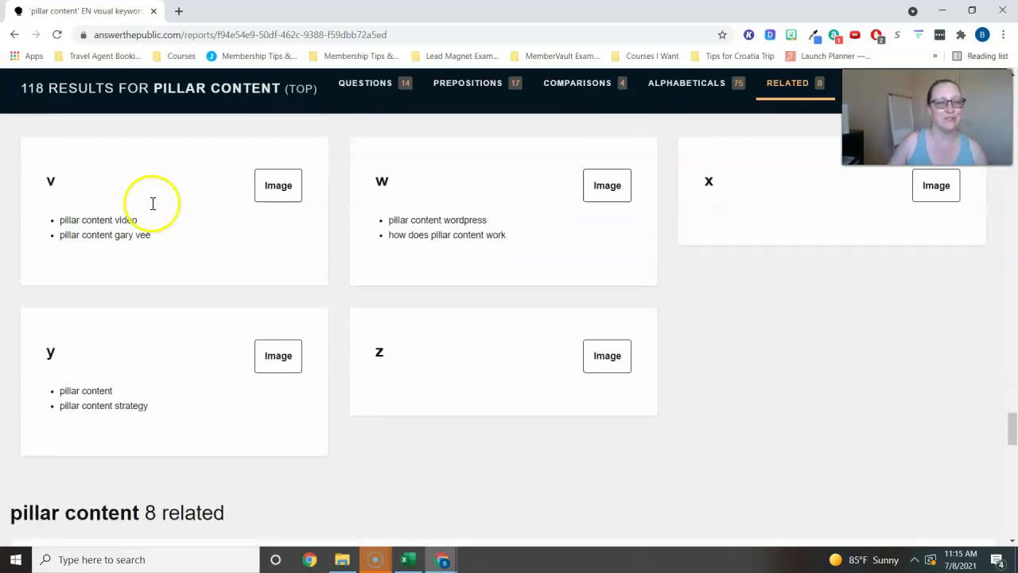
Step: Review the related-terms visualisation for "pillar content", including the examples, hubspot, meaning and wordpress branches
scroll(153, 209, down, 10)
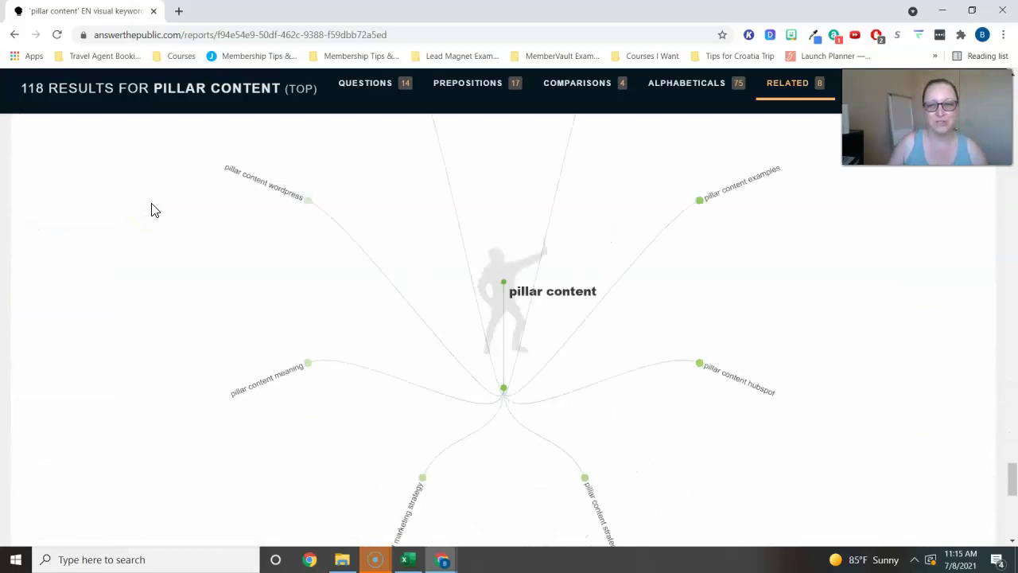
scroll(151, 207, down, 3)
scroll(152, 207, up, 12)
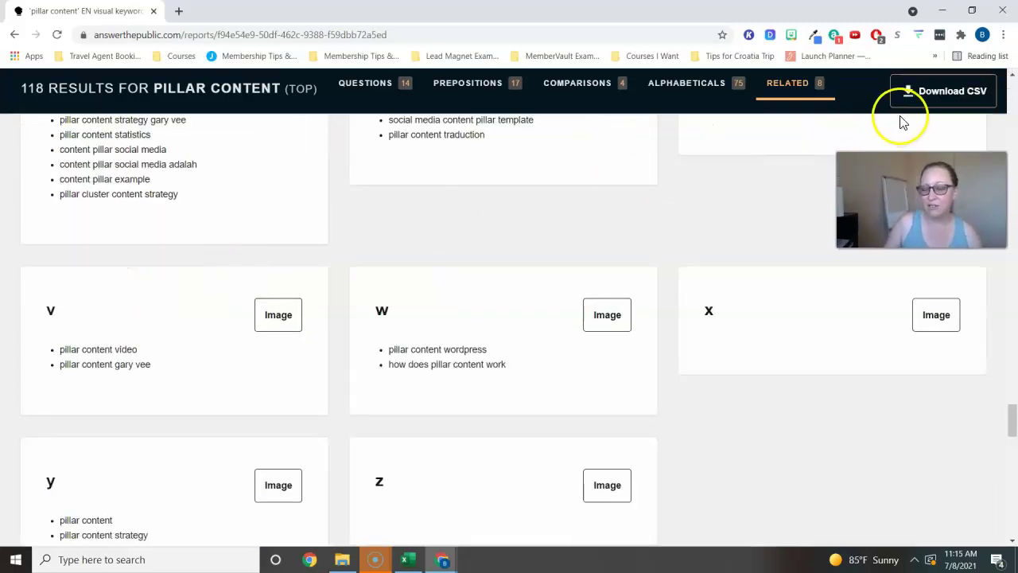
Step: Download the "pillar content" report as a CSV file and open it in Excel
click(929, 97)
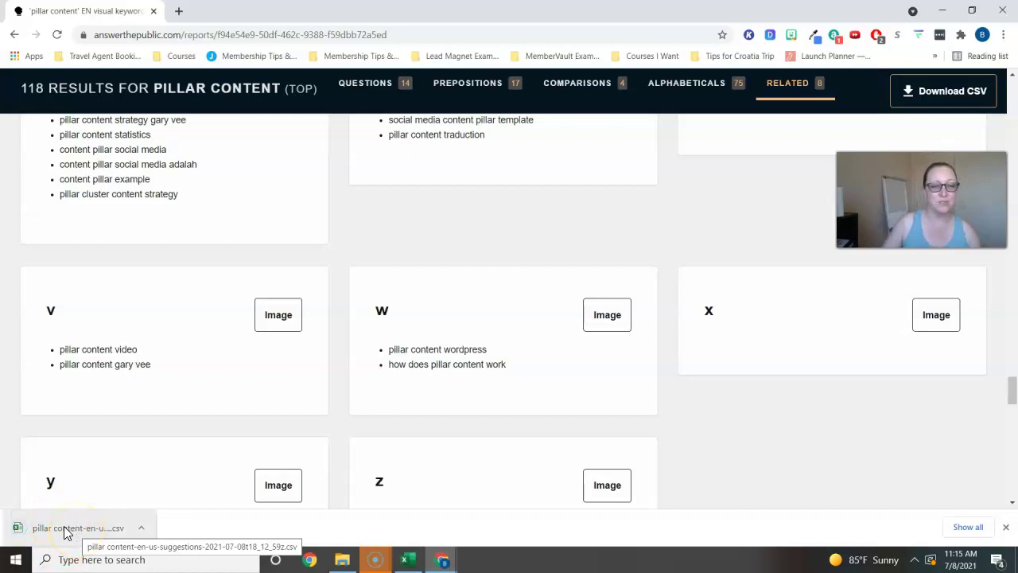
click(66, 532)
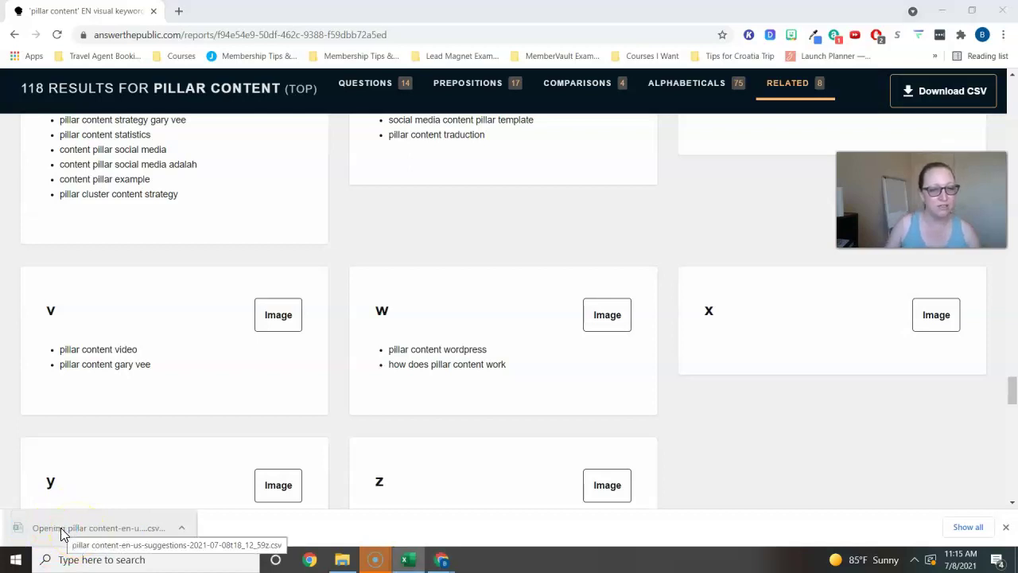
click(411, 560)
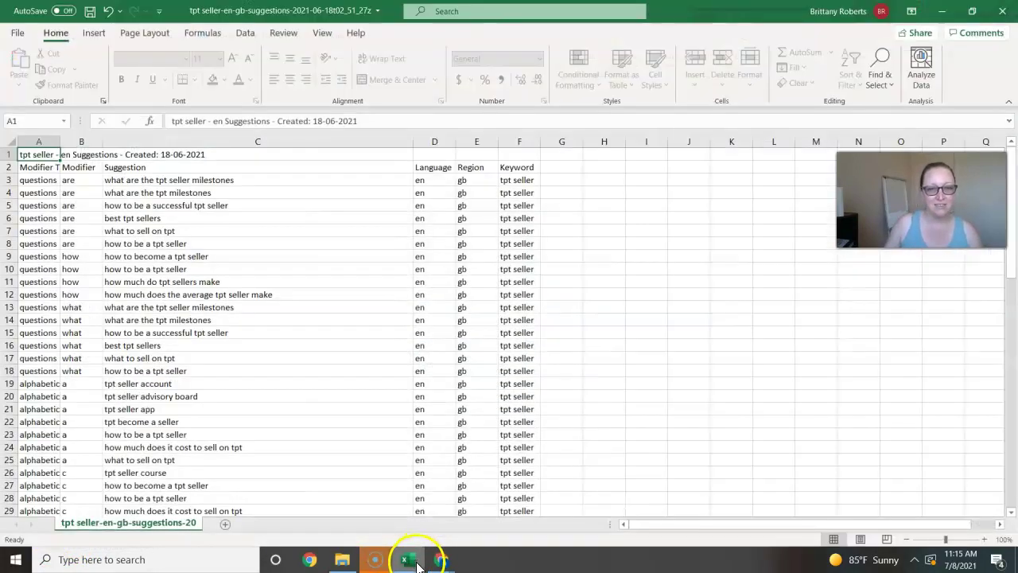
Step: Widen the Suggestion column in the pillar content spreadsheet so the full keyword phrases fit
click(167, 269)
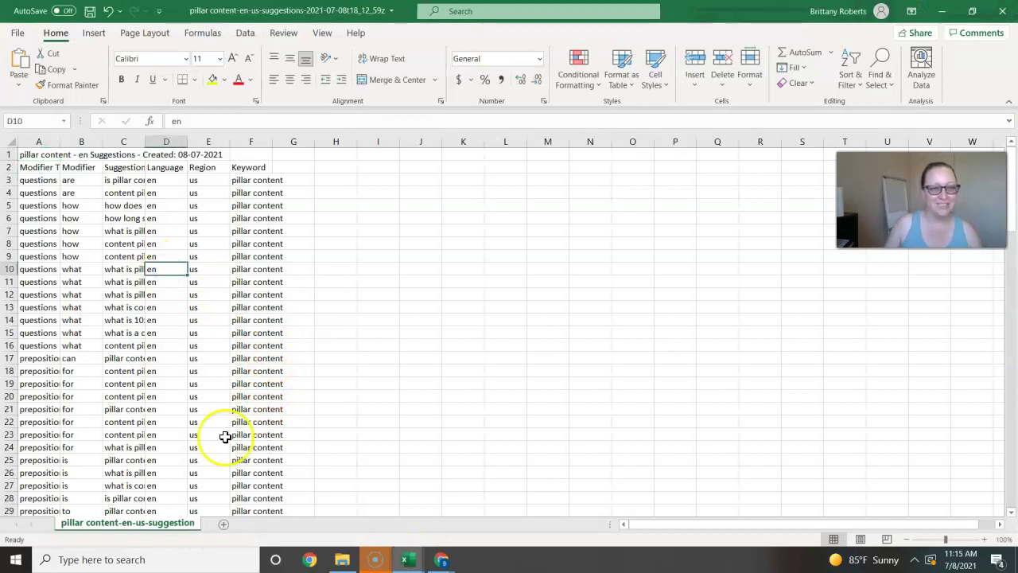
drag(139, 142, 303, 144)
click(225, 191)
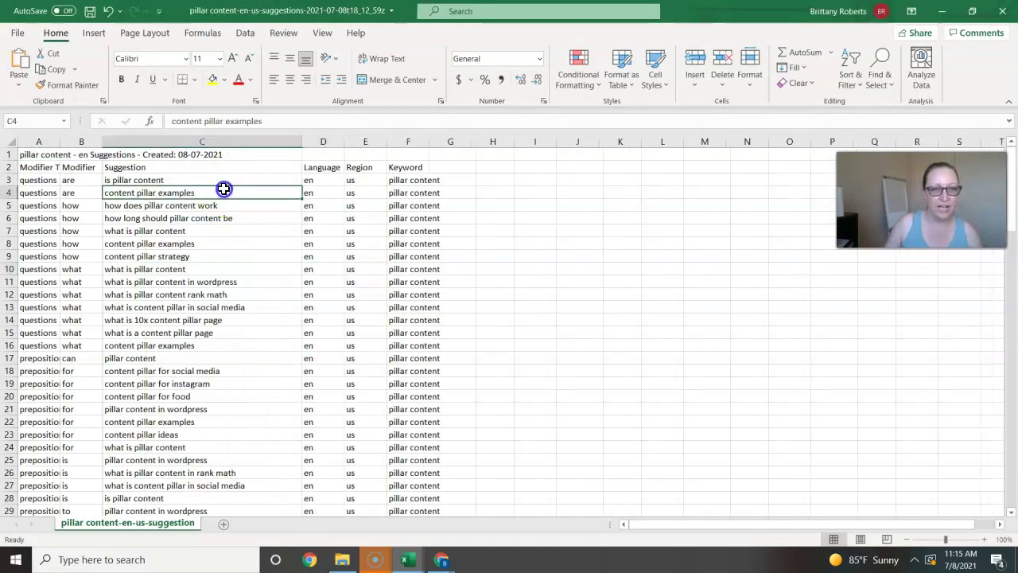
Step: Read through the exported suggestion rows by modifier type, from questions through prepositions and comparisons to the alphabetical entries
drag(30, 182, 456, 177)
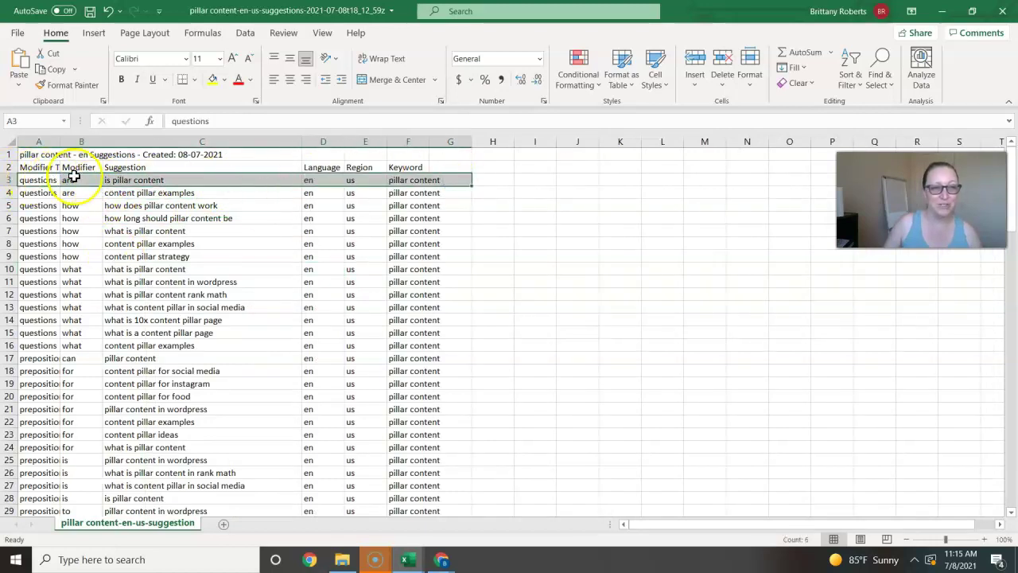
click(151, 209)
scroll(155, 262, down, 1)
drag(22, 290, 230, 295)
scroll(230, 298, down, 6)
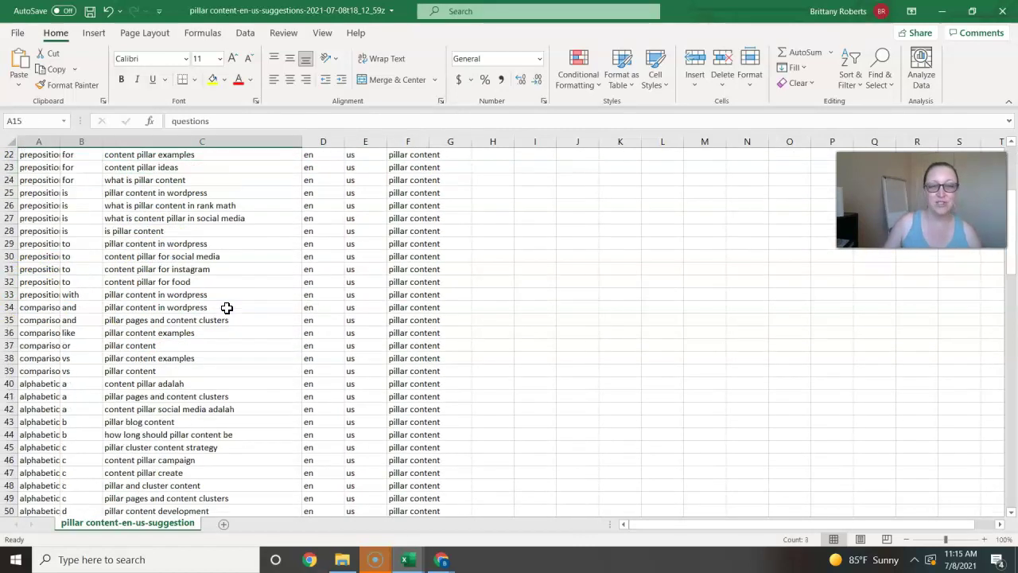
scroll(199, 318, down, 4)
scroll(123, 183, down, 7)
scroll(128, 207, down, 17)
scroll(199, 318, up, 10)
scroll(198, 334, up, 20)
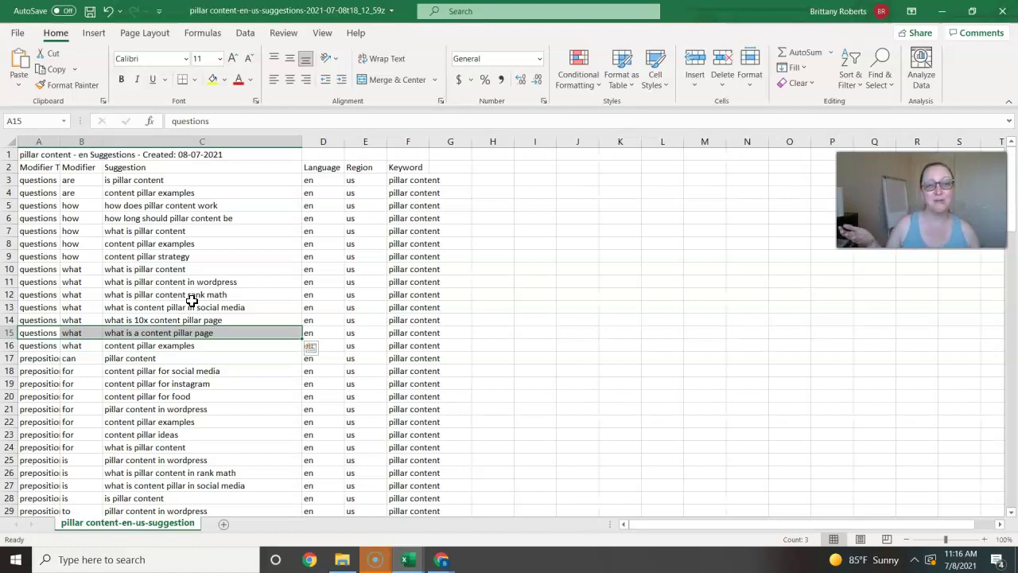
Step: Examine individual question suggestions as content ideas, including "how does pillar content work" and "what is a content pillar page"
click(175, 233)
click(170, 206)
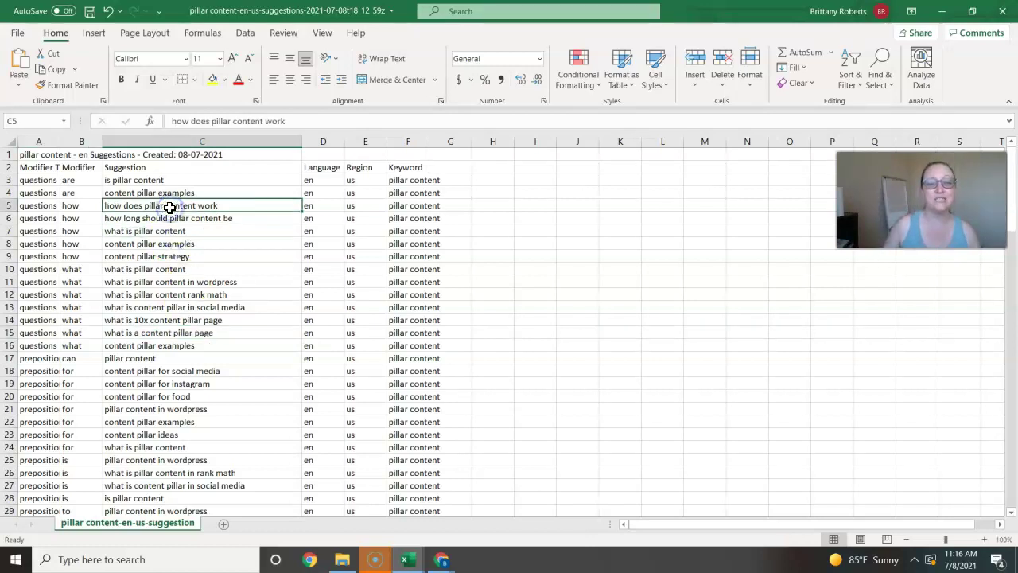
click(148, 309)
click(143, 332)
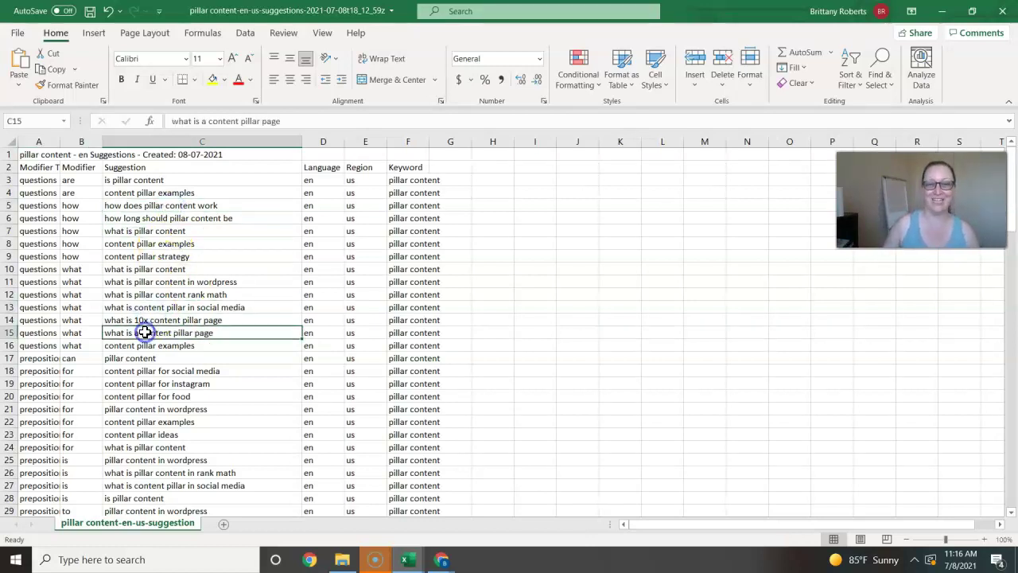